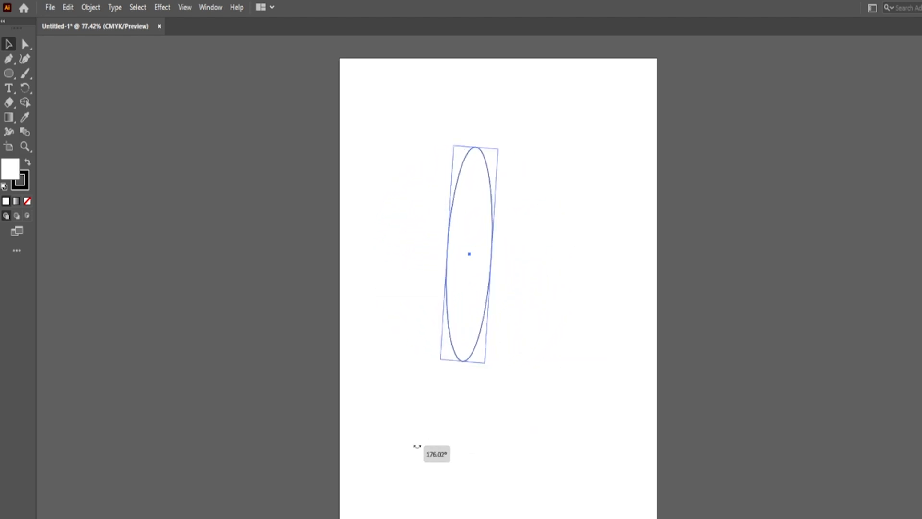
Step: Reposition the narrow ellipse and rotate it freely around a point near its upper end, and around one near its lower end
left_click_drag(459, 261, 461, 290)
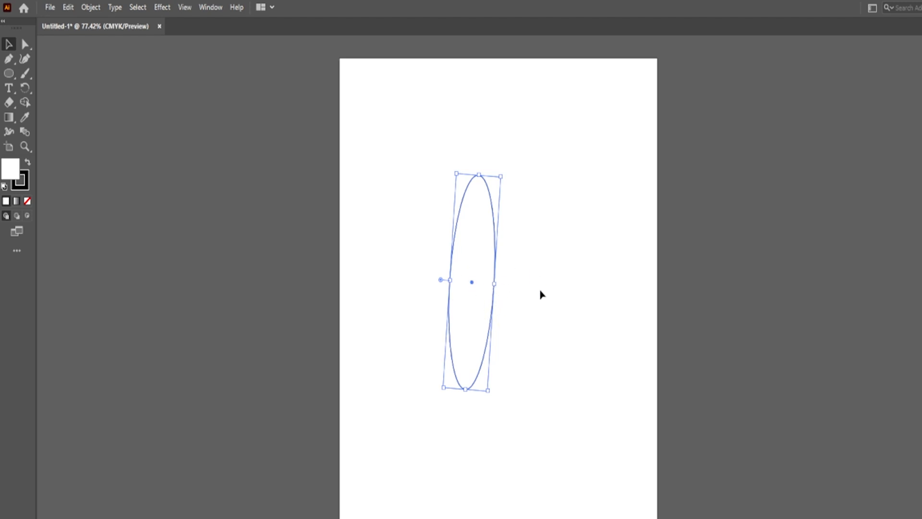
left_click(29, 88)
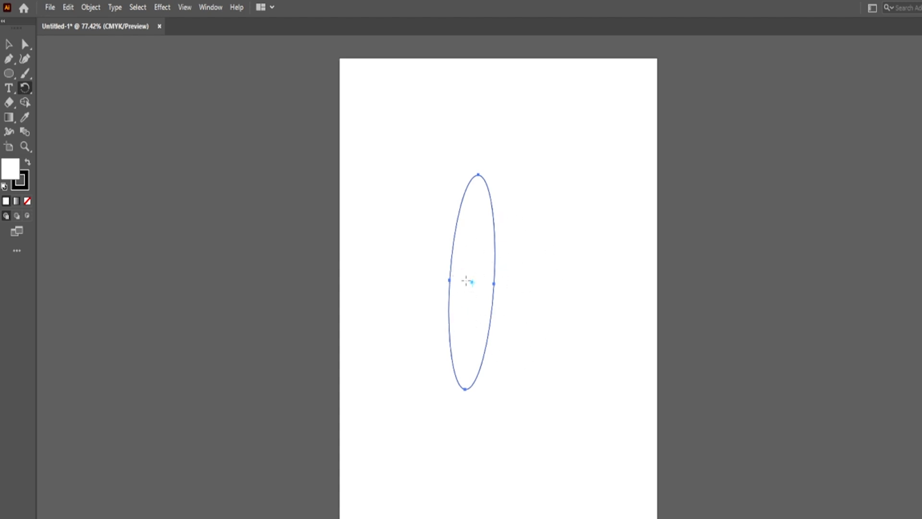
left_click(478, 191)
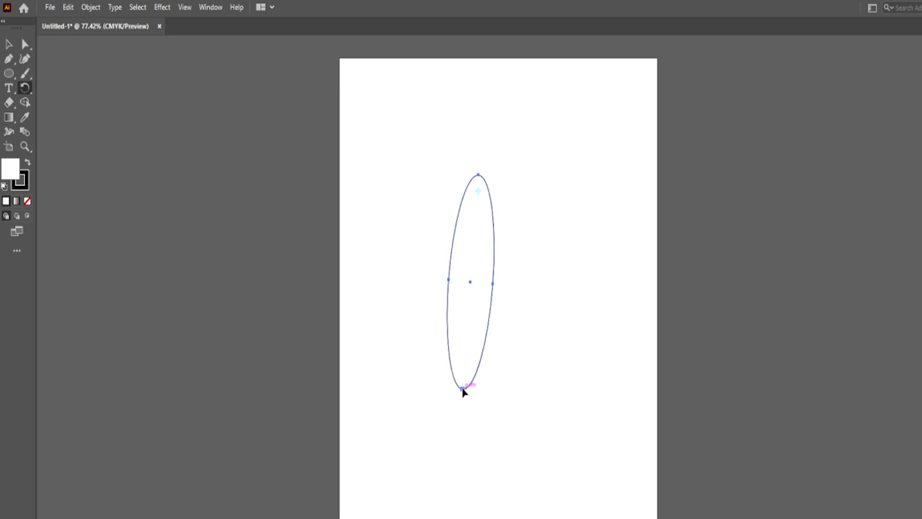
mouse_move(463, 387)
left_mouse_down()
mouse_move(406, 274)
mouse_move(400, 176)
mouse_move(463, 128)
mouse_move(550, 204)
mouse_move(546, 286)
mouse_move(505, 348)
mouse_move(470, 373)
left_mouse_up()
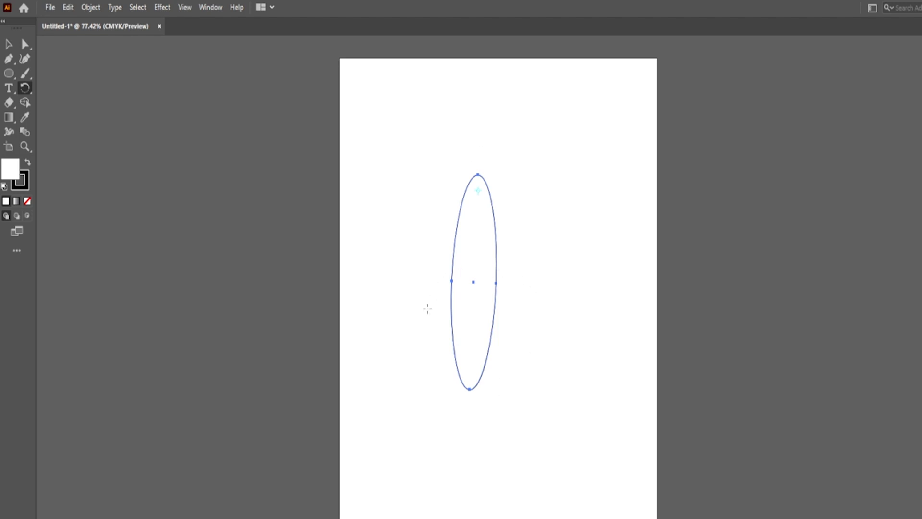
left_click_drag(384, 425, 519, 435)
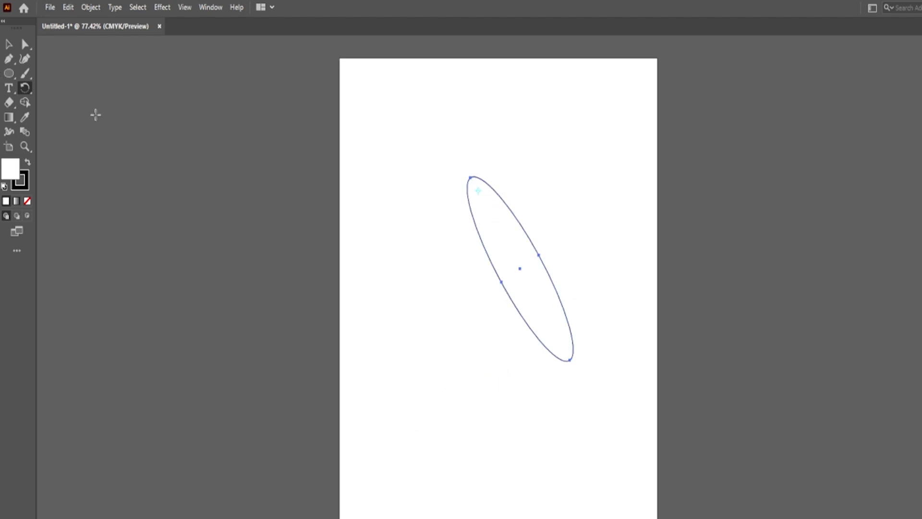
left_click(565, 344)
left_click_drag(469, 180, 570, 284)
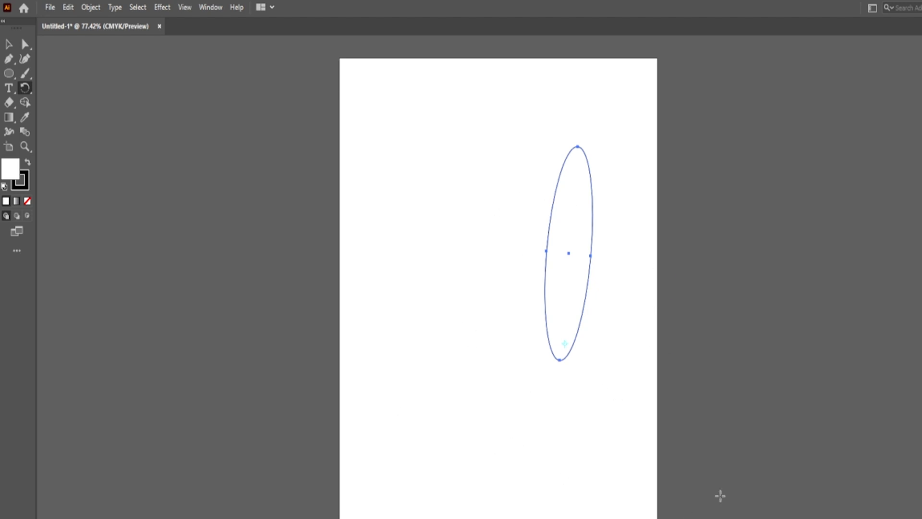
Step: Delete the narrow ellipse and draw a wider, nearly round ellipse in the upper middle of the artboard
left_click(9, 44)
key("Delete")
left_click(9, 73)
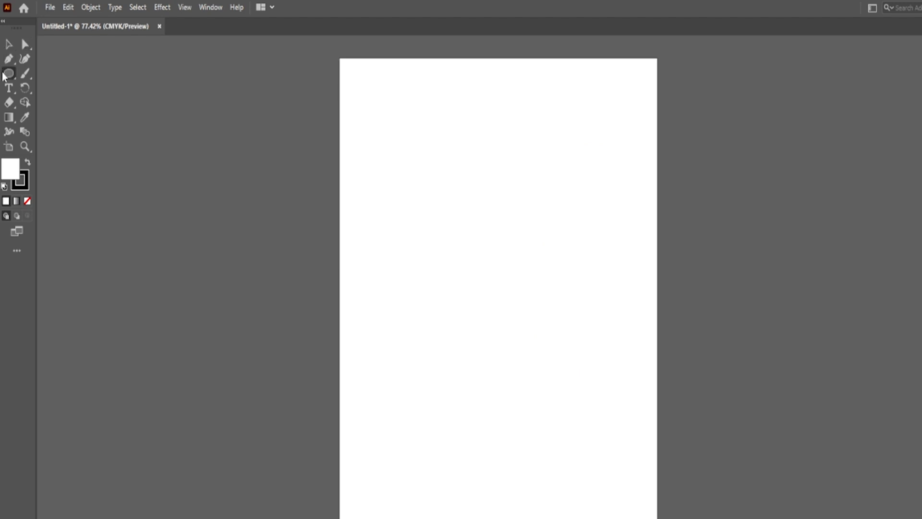
left_click(70, 86)
left_click_drag(434, 216, 528, 322)
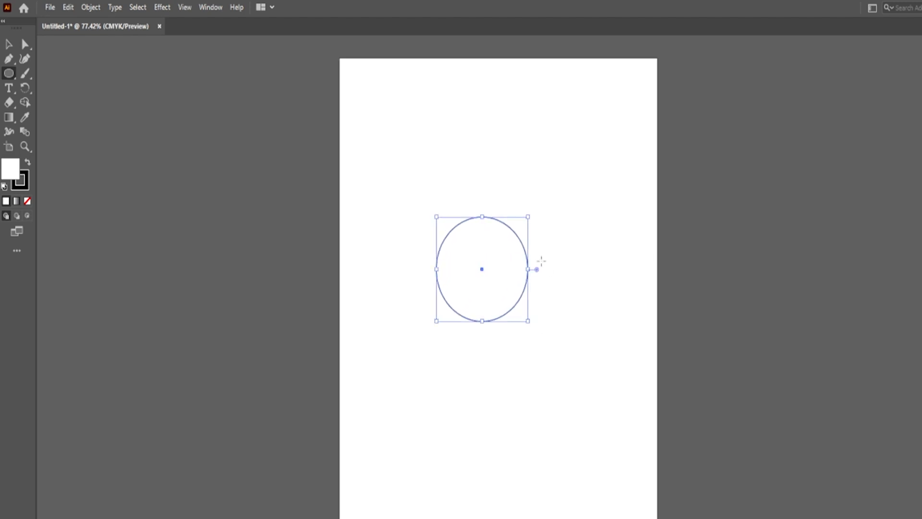
Step: Draw a small hexagon just above the ellipse and centre it horizontally over the ellipse
left_click(9, 77)
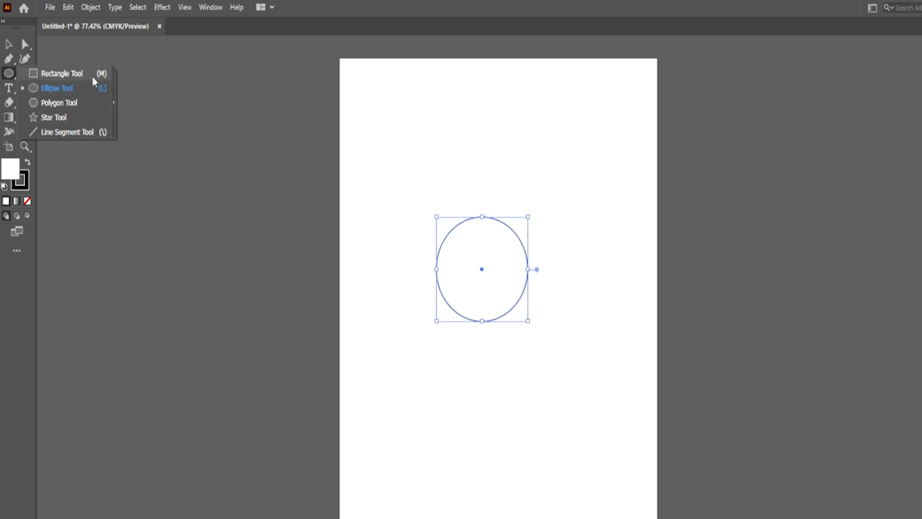
left_click(88, 102)
left_click_drag(477, 195, 486, 202)
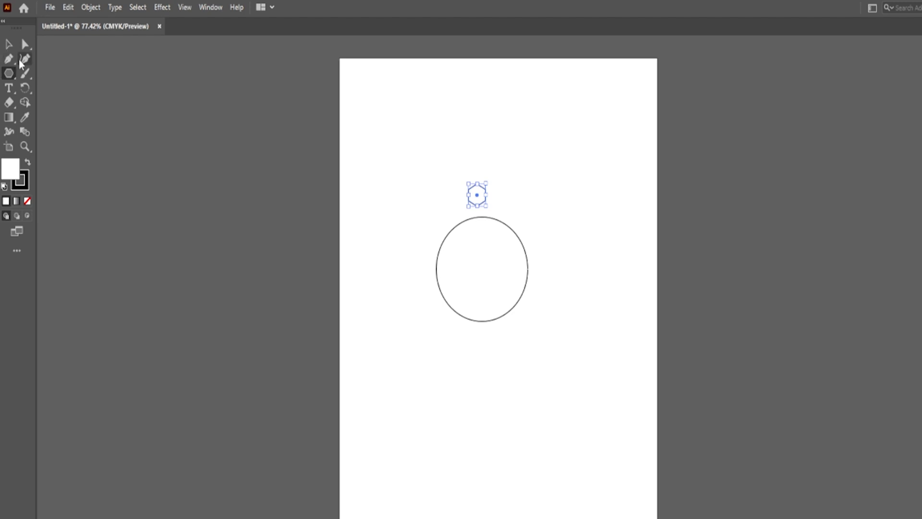
left_click(9, 45)
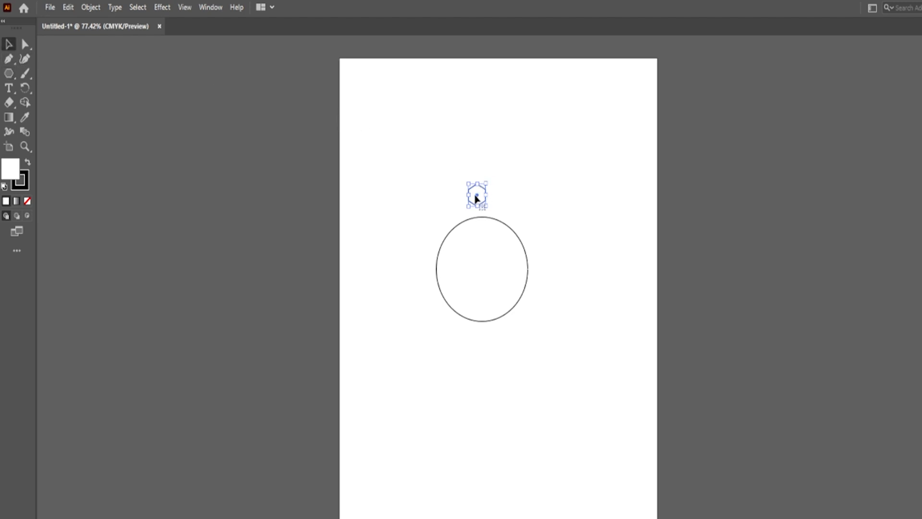
left_click_drag(477, 197, 483, 204)
Step: Make a rotated copy of the hexagon around the ellipse's center, with the angle set to 360/10
left_click(26, 87)
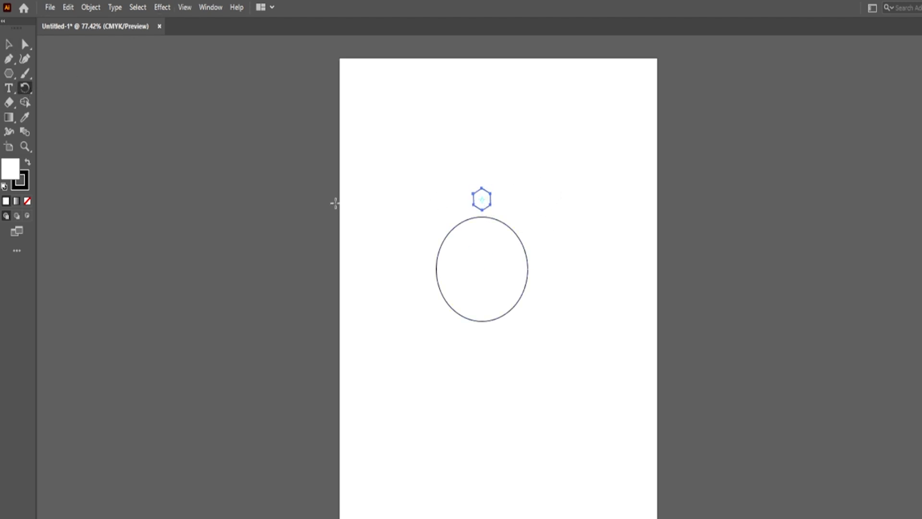
left_click(482, 269, "alt")
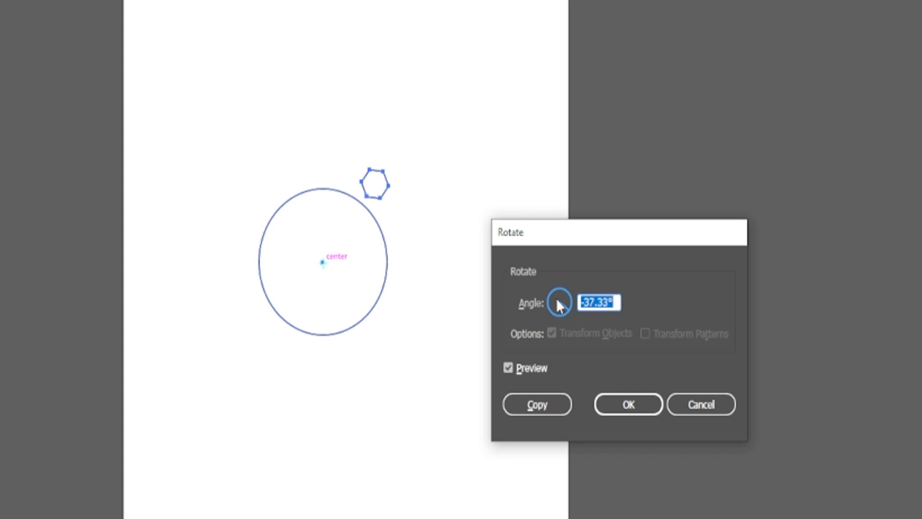
key("BackSpace")
type("360")
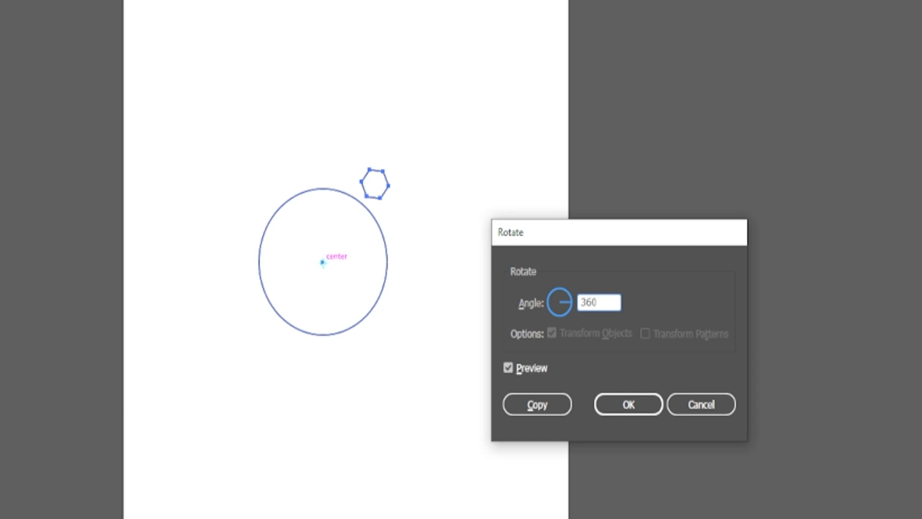
type("/10")
left_click(534, 405)
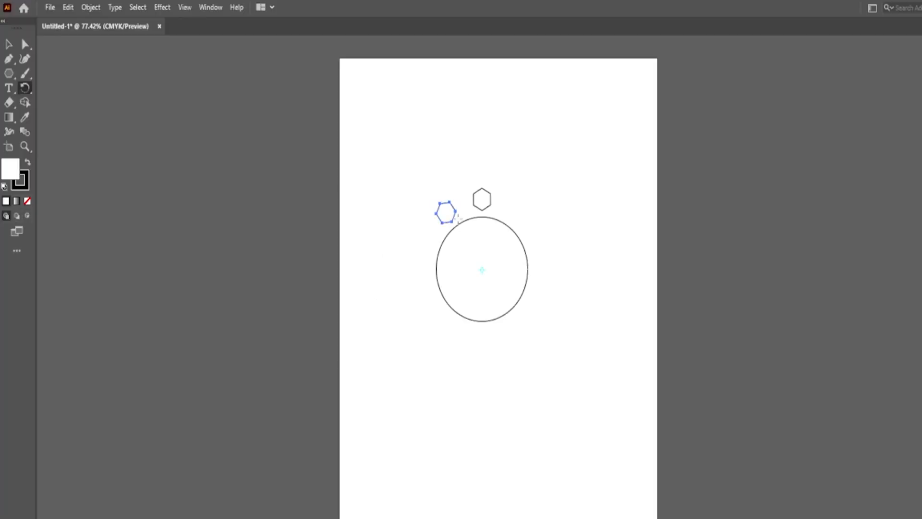
Step: Repeat the rotated hexagon copy until a full ring of ten hexagons surrounds the ellipse
key("ctrl")
key("ctrl+d")
key("ctrl+d")
key("ctrl+d")
key("ctrl+d")
key("ctrl+d")
key("ctrl+d")
key("ctrl+d")
key("ctrl+d")
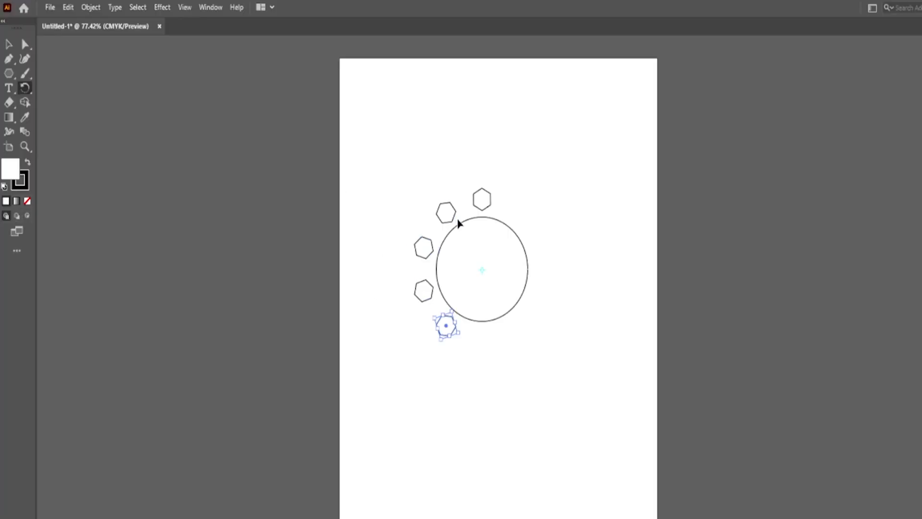
key("ctrl+d")
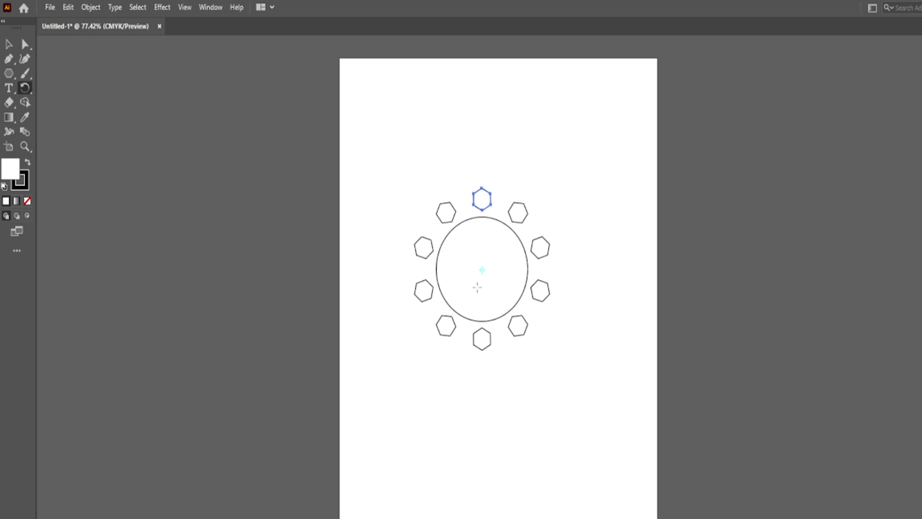
Step: Draw a small five-pointed star inside the ellipse near its upper edge and align it under the uppermost hexagon
left_click_drag(8, 73, 35, 117)
mouse_move(479, 231)
left_mouse_down()
mouse_move(491, 226)
mouse_move(485, 232)
left_mouse_up()
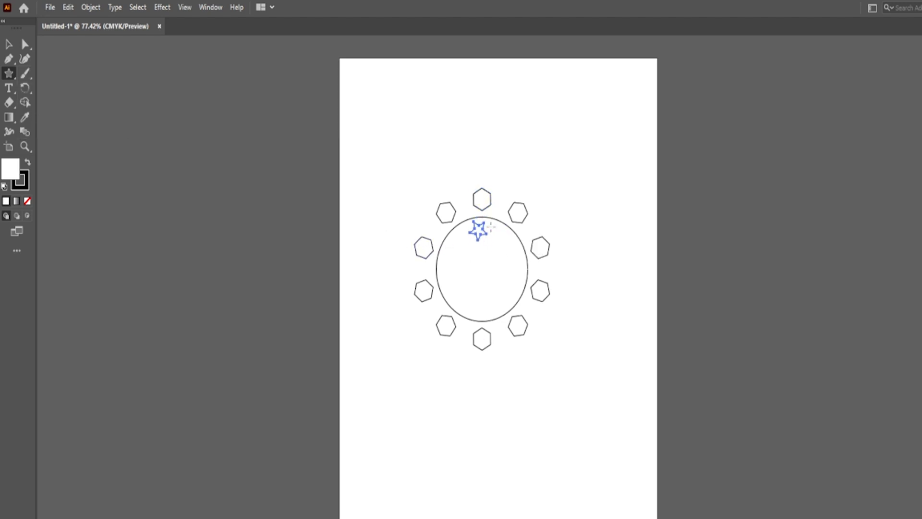
key("v")
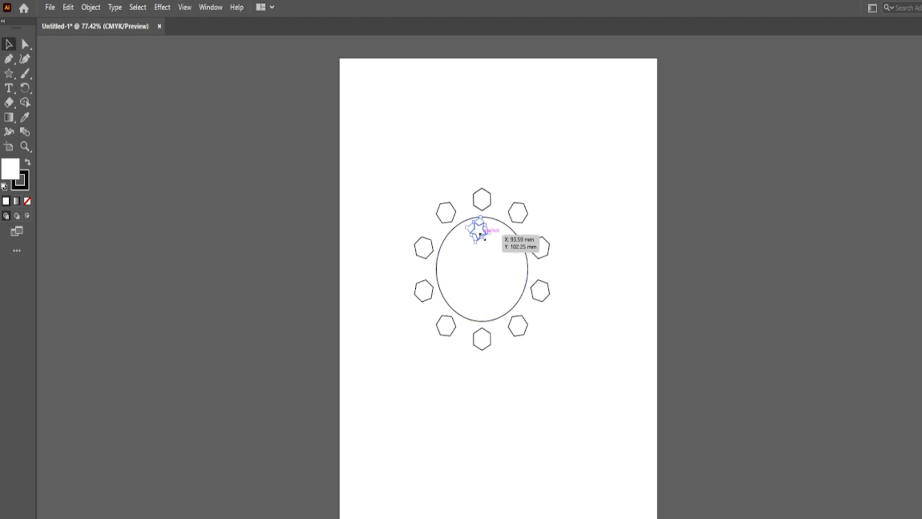
left_click_drag(481, 234, 481, 241)
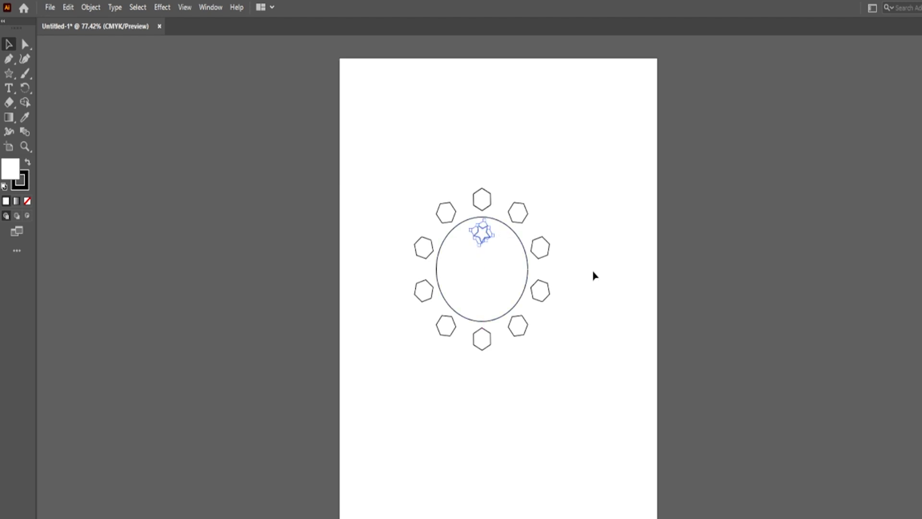
Step: Make a rotated copy of the star around the ellipse's center, with the angle set to 360/5
left_click(27, 88)
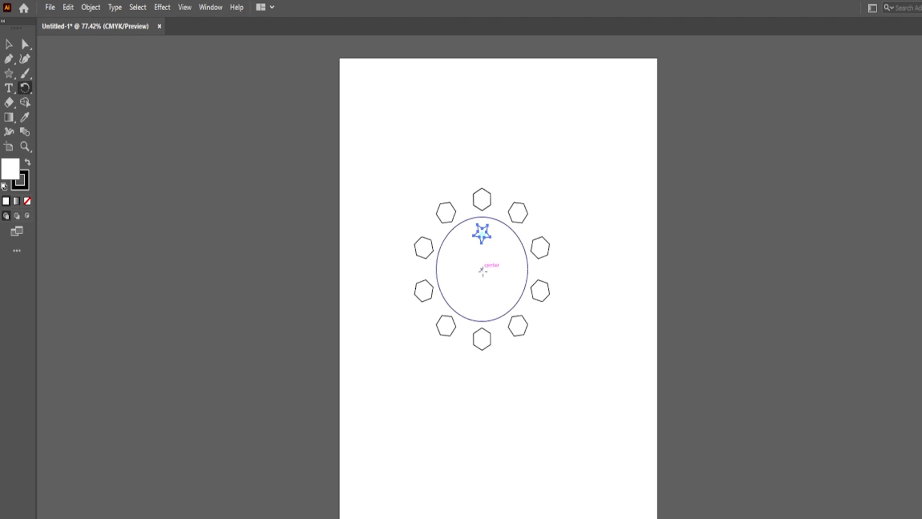
left_click(482, 270, "alt")
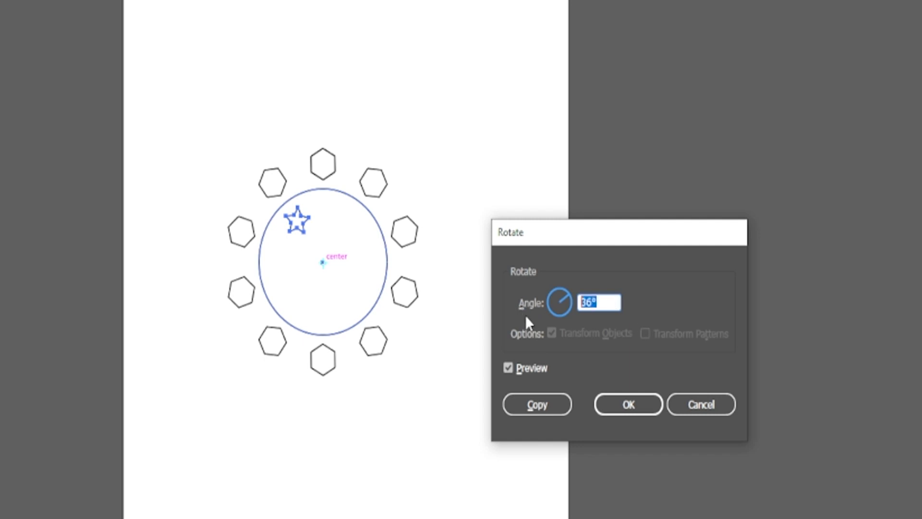
key("BackSpace")
type("360/5")
left_click(560, 403)
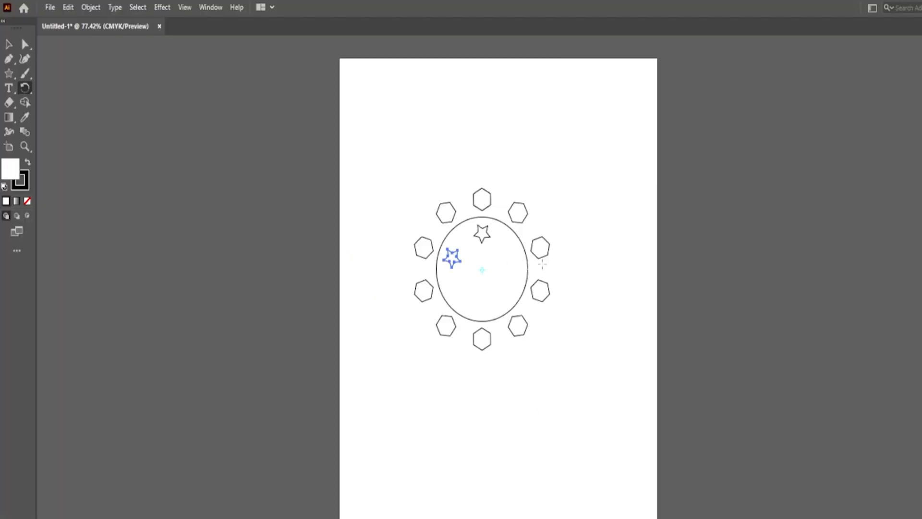
Step: Repeat the rotated star copy until five stars form a ring inside the ellipse, and deselect everything
key("ctrl+d")
key("ctrl+d")
key("ctrl+d")
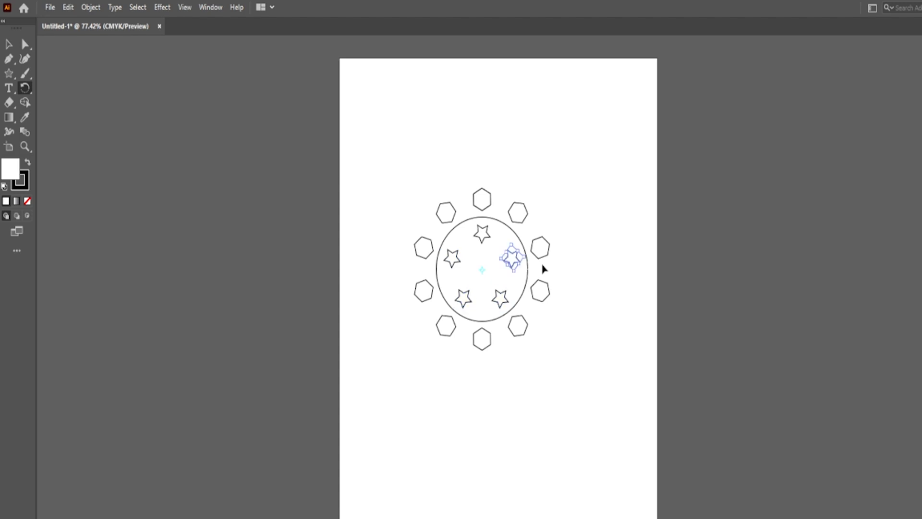
key("ctrl+d")
key("ctrl+shift+a")
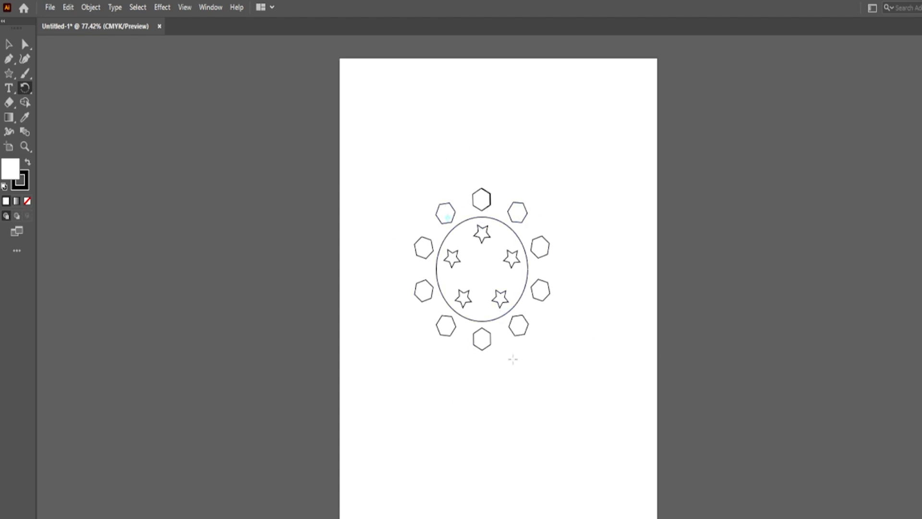
Step: Fill every other hexagon of the ring, starting with the two beside the uppermost one, with red E20C0C
left_click(9, 45)
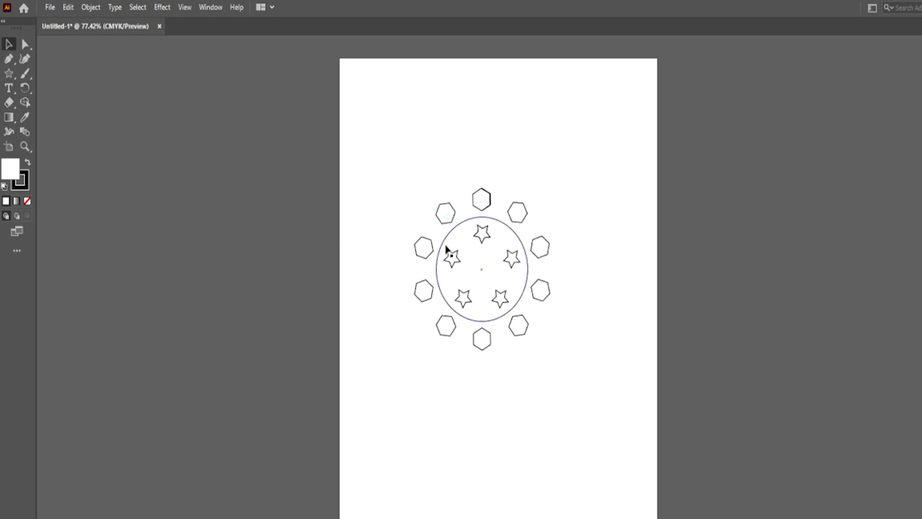
left_click(447, 220)
left_click(522, 220, "shift")
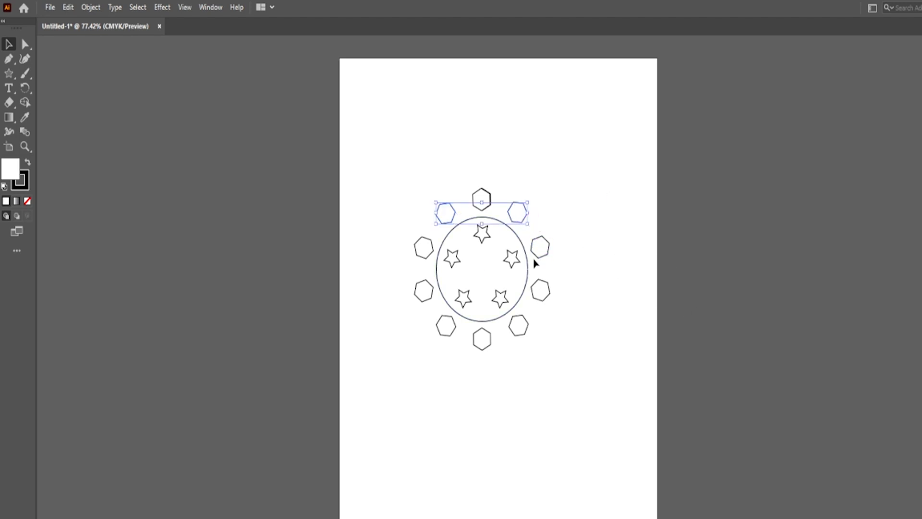
left_click(538, 291, "shift")
left_click(479, 340, "shift")
left_click(431, 298, "shift")
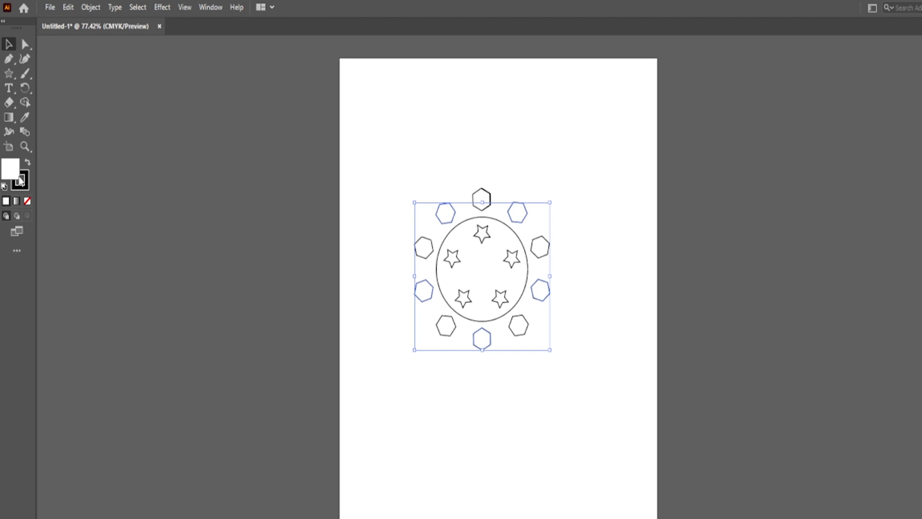
left_click(14, 168)
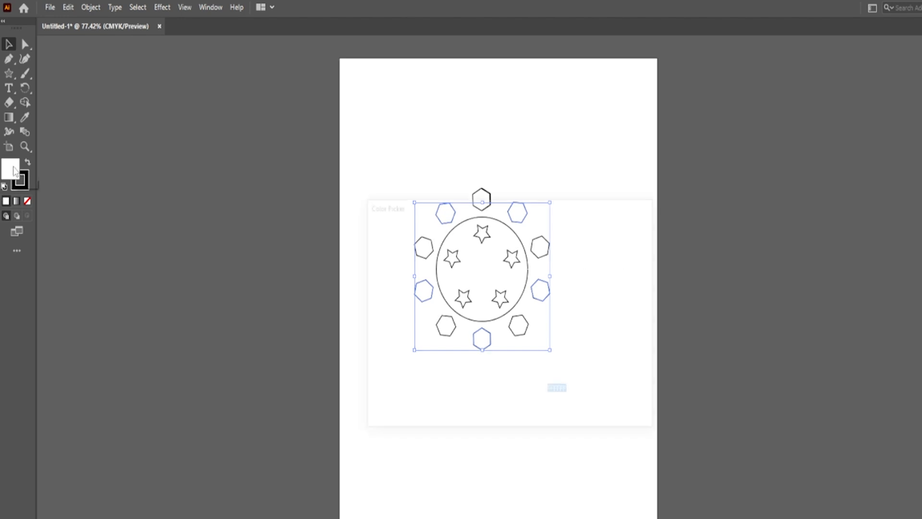
double_click(15, 170)
left_click_drag(451, 281, 500, 256)
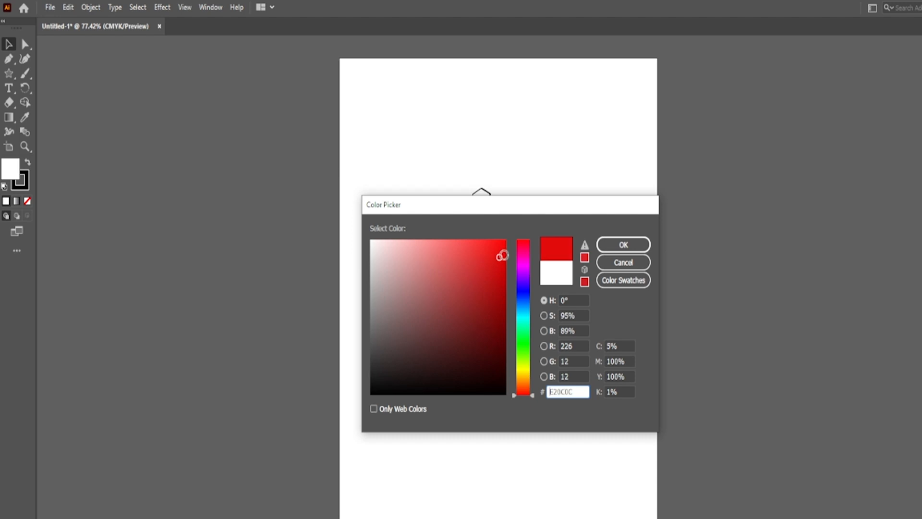
left_click(642, 247)
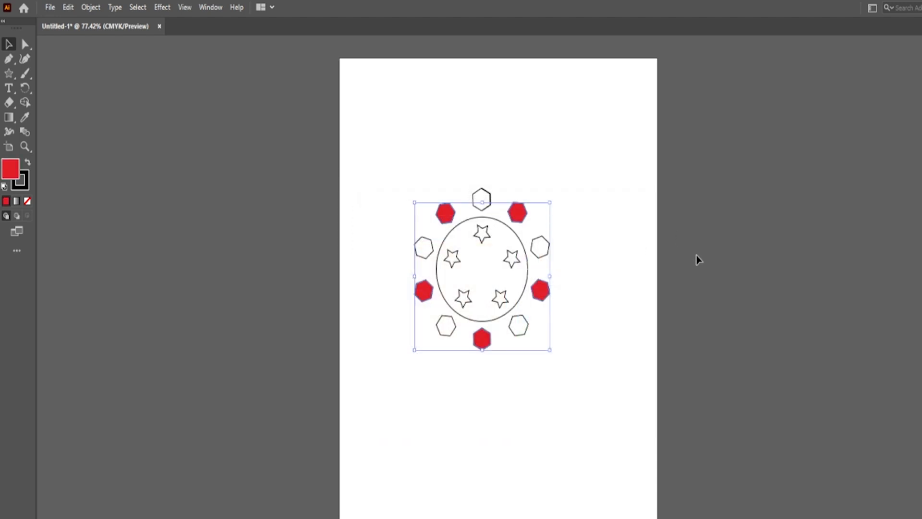